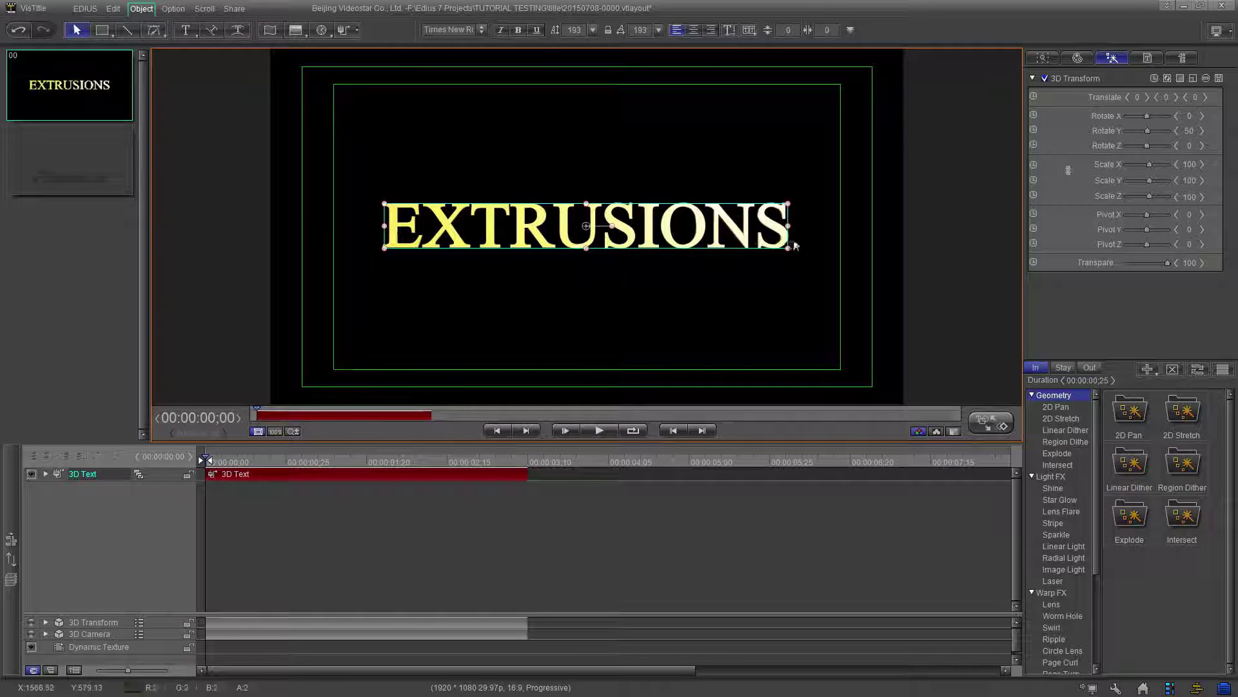
Preview the 3D title and drag its Scale Z to about -392 to expose the wood-textured sides.
left_click(991, 425)
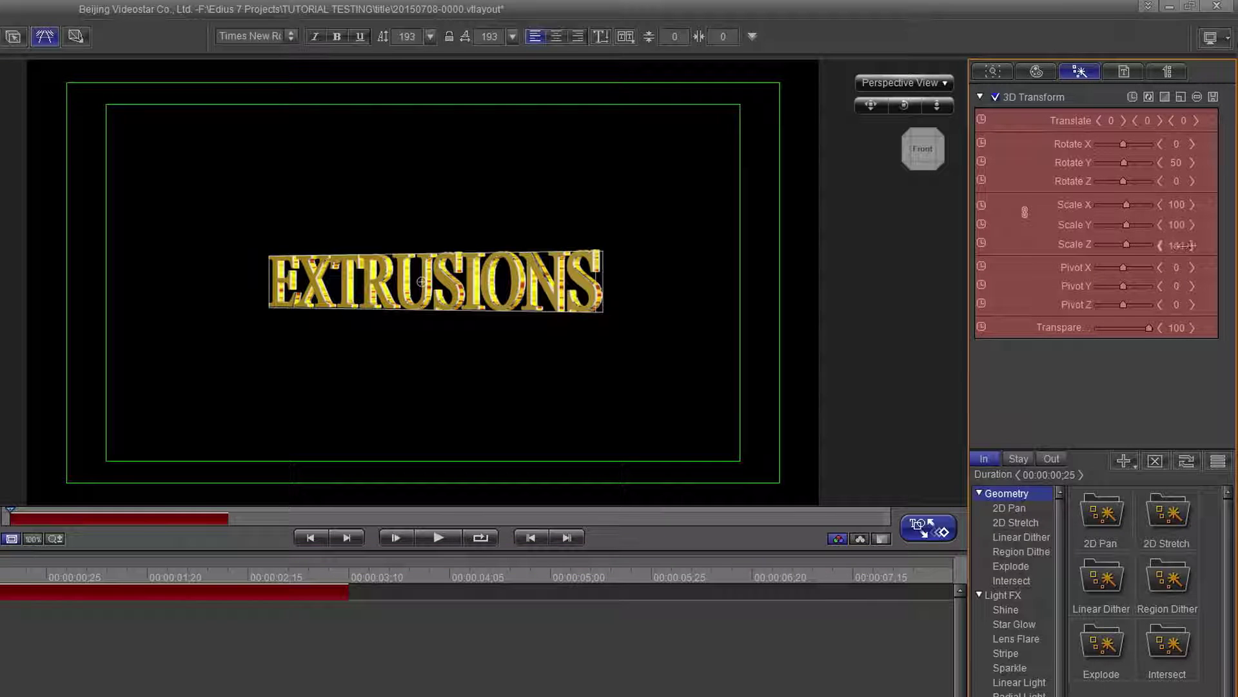
left_click_drag(1181, 245, 1130, 245)
left_click_drag(1045, 368, 923, 355)
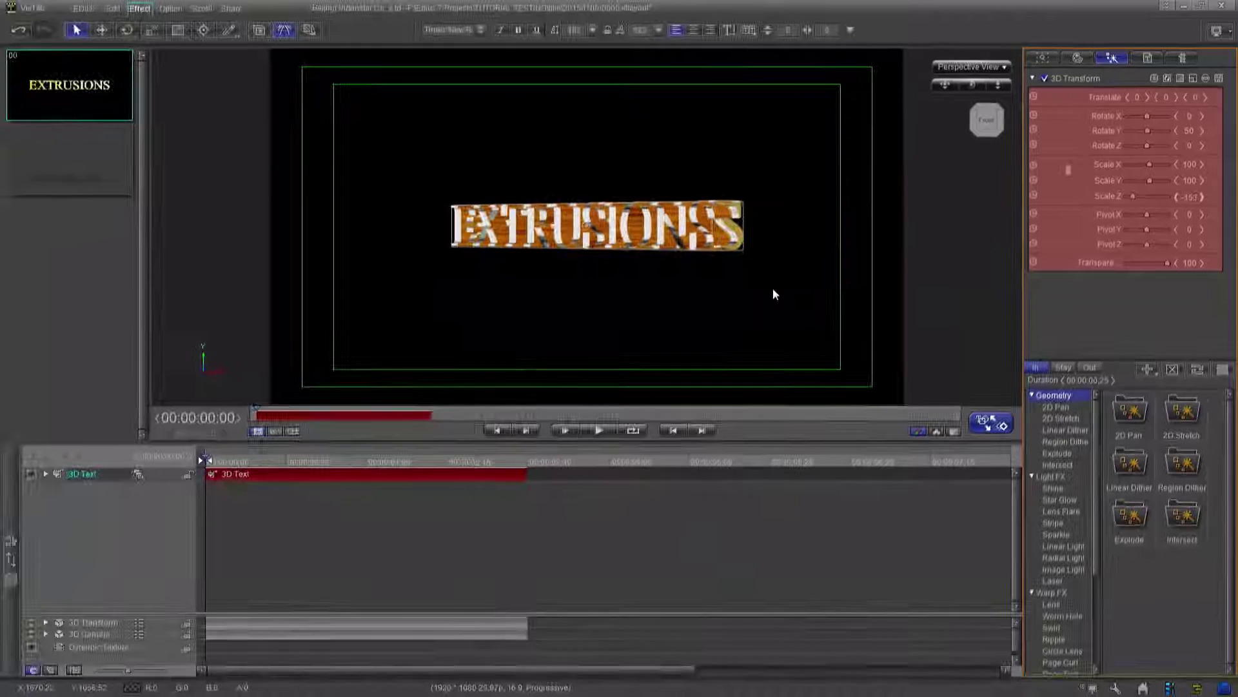
Delete the old title and add a centred white horizontal text reading EXTRUSIONS.
key("Delete")
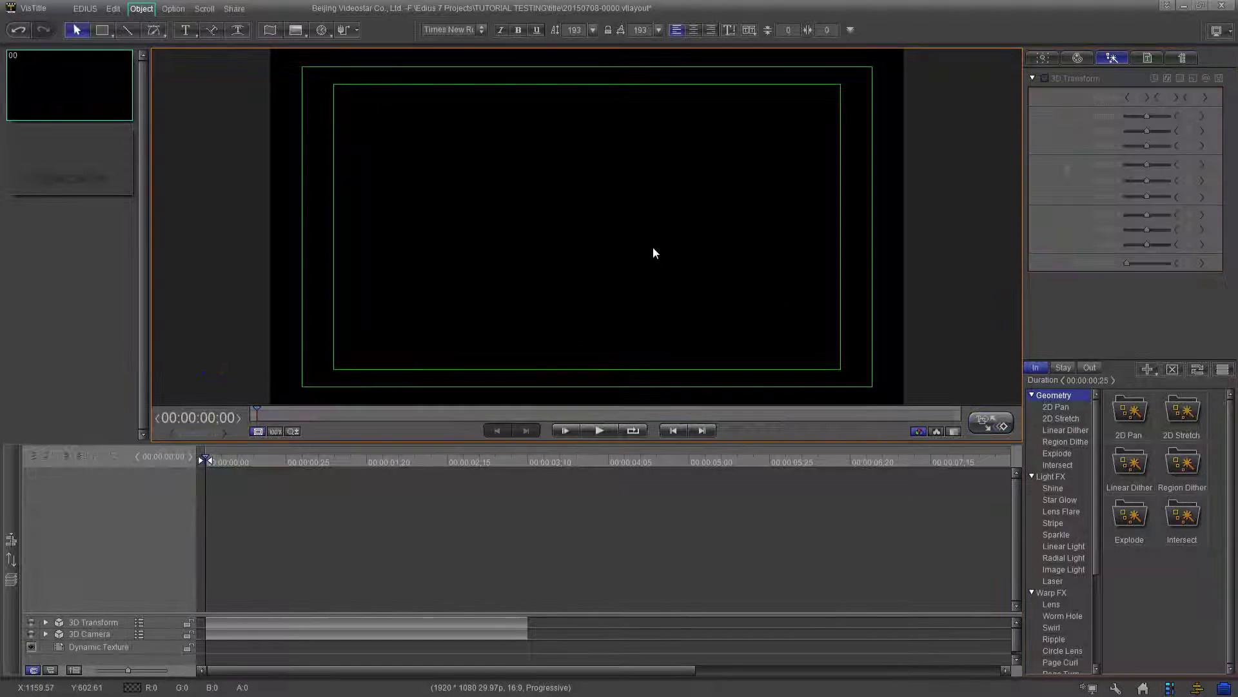
left_click(185, 31)
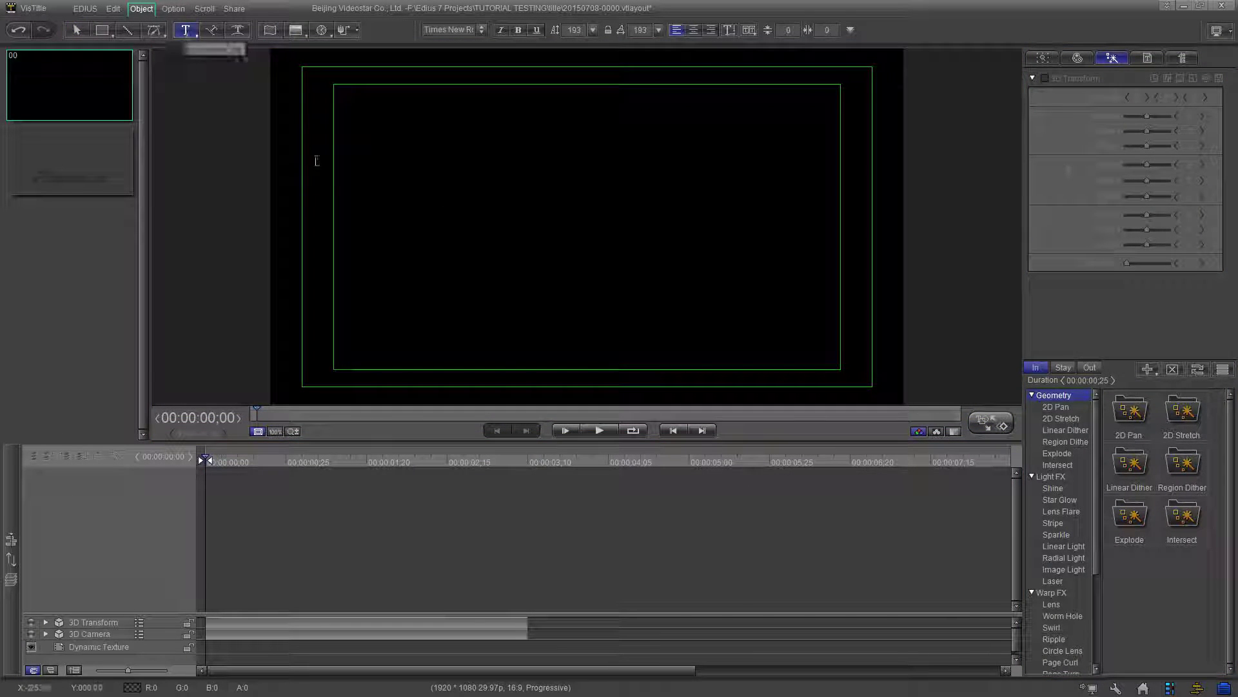
left_click(374, 183)
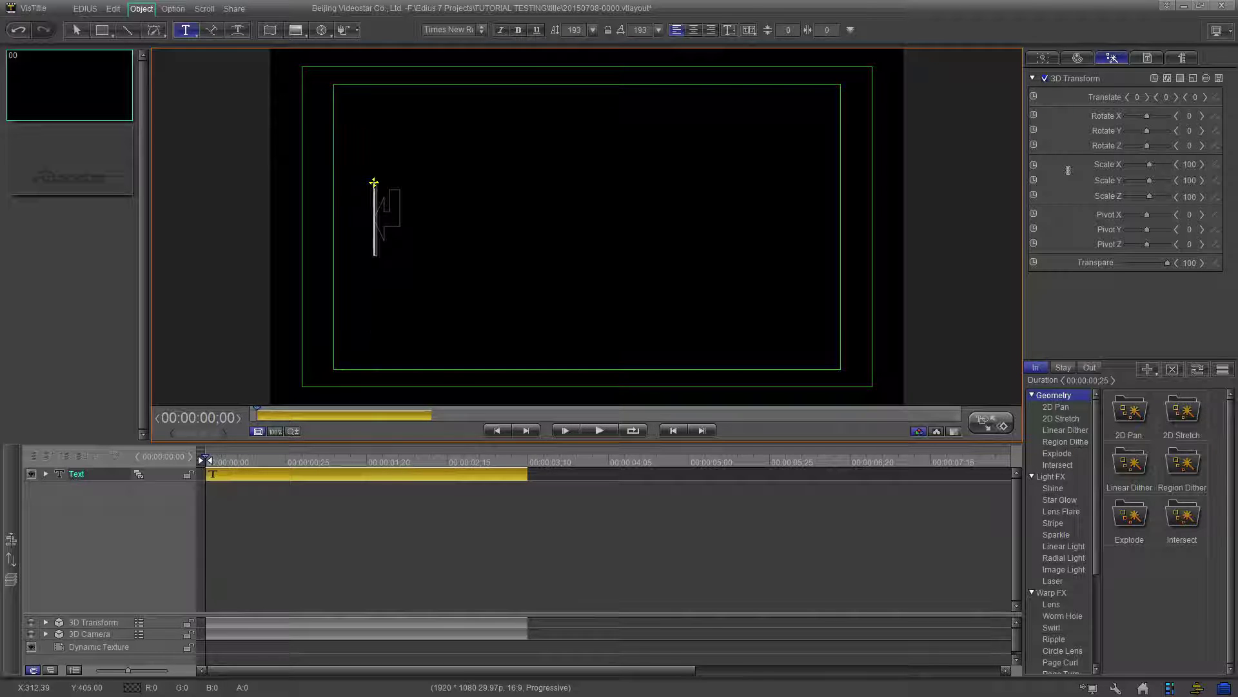
type("EXTRUSIONS")
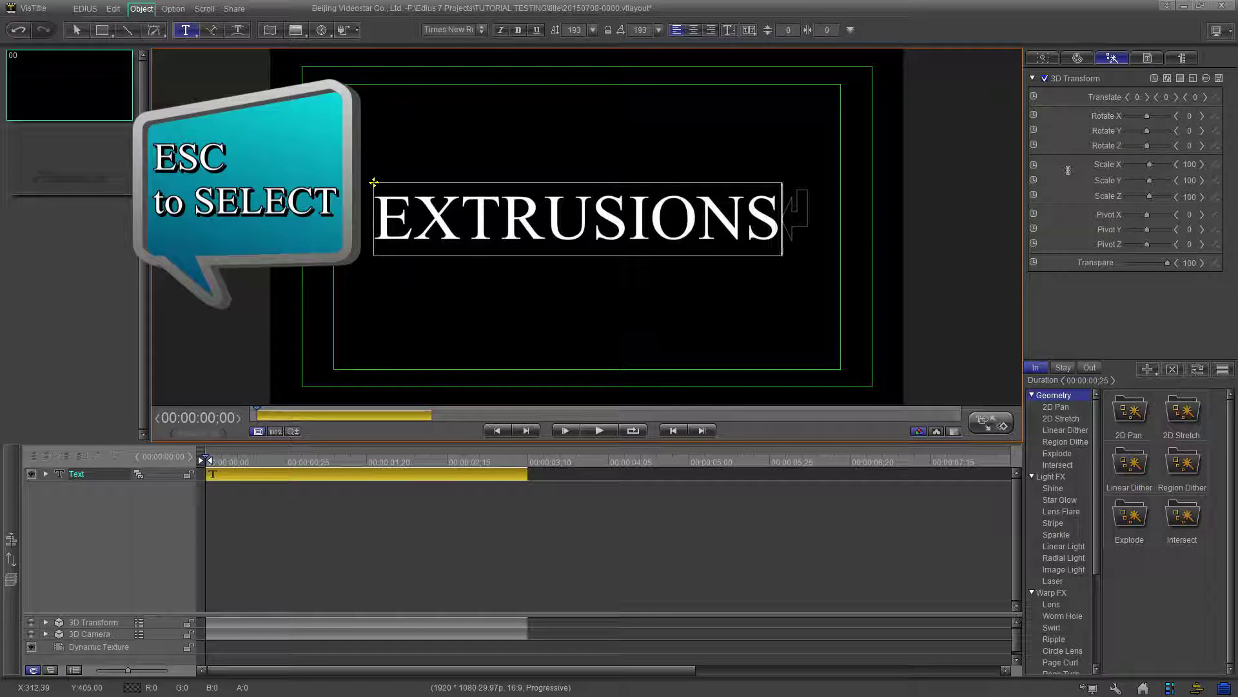
key("Escape")
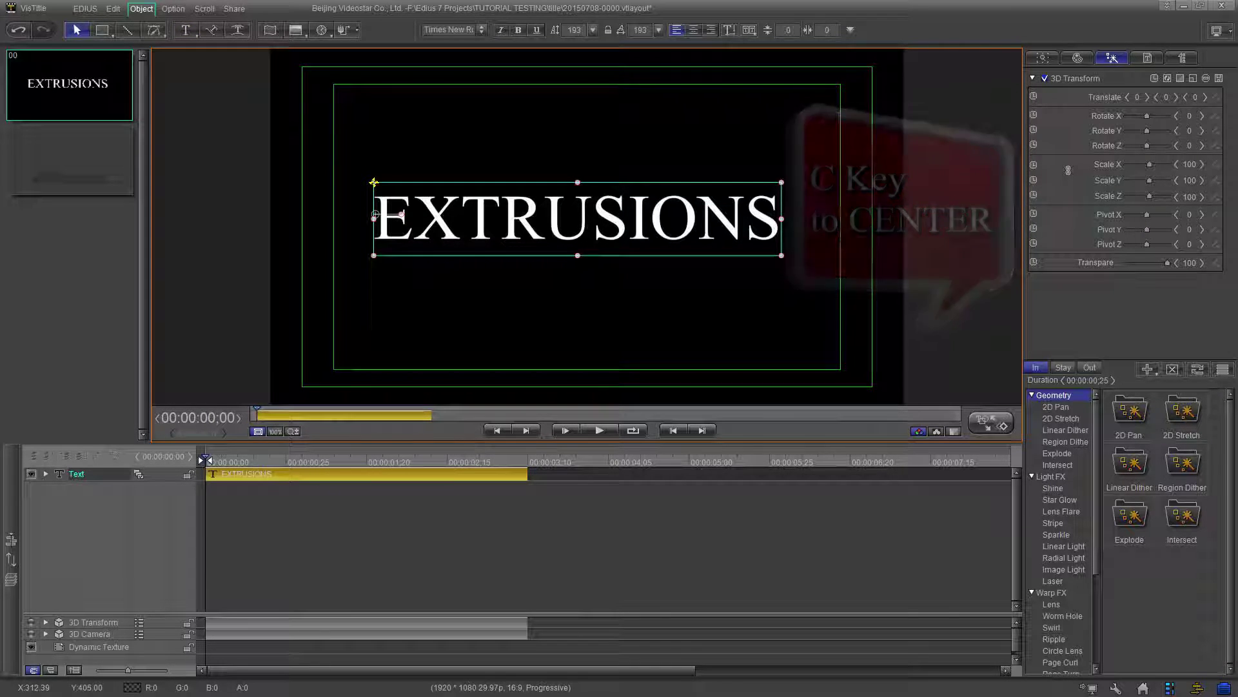
key("c")
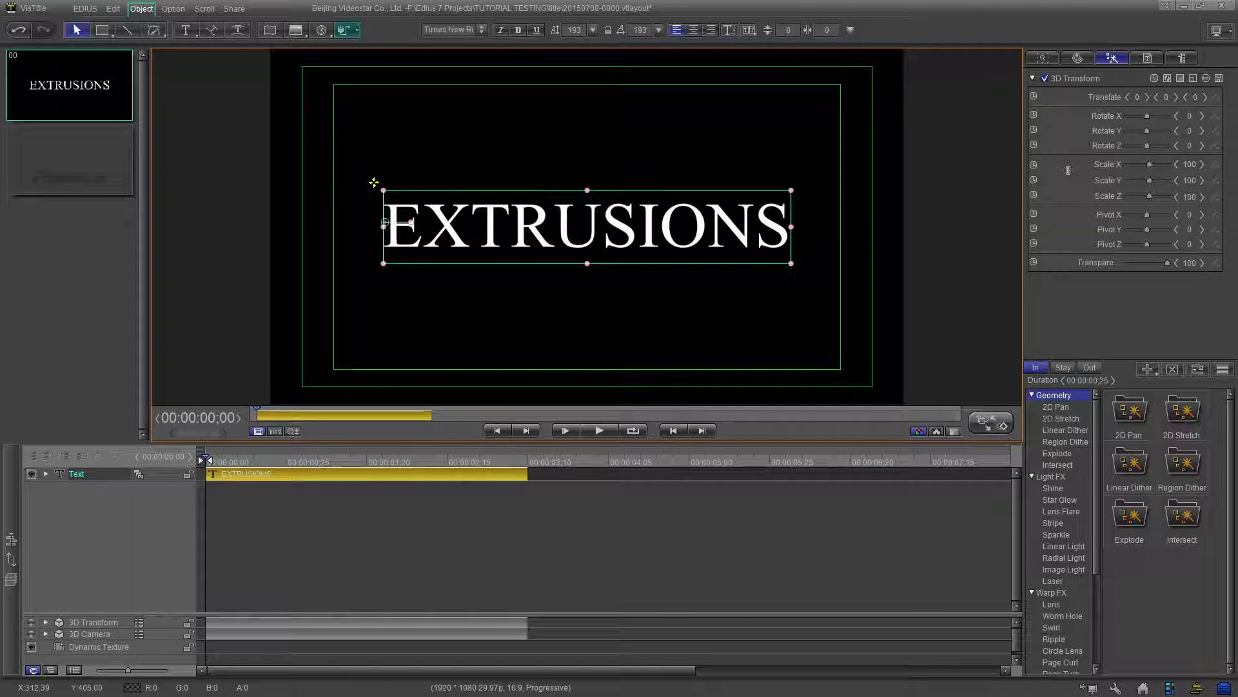
Apply the 3D Text object effect to EXTRUSIONS from the effects dropdown.
left_click(357, 29)
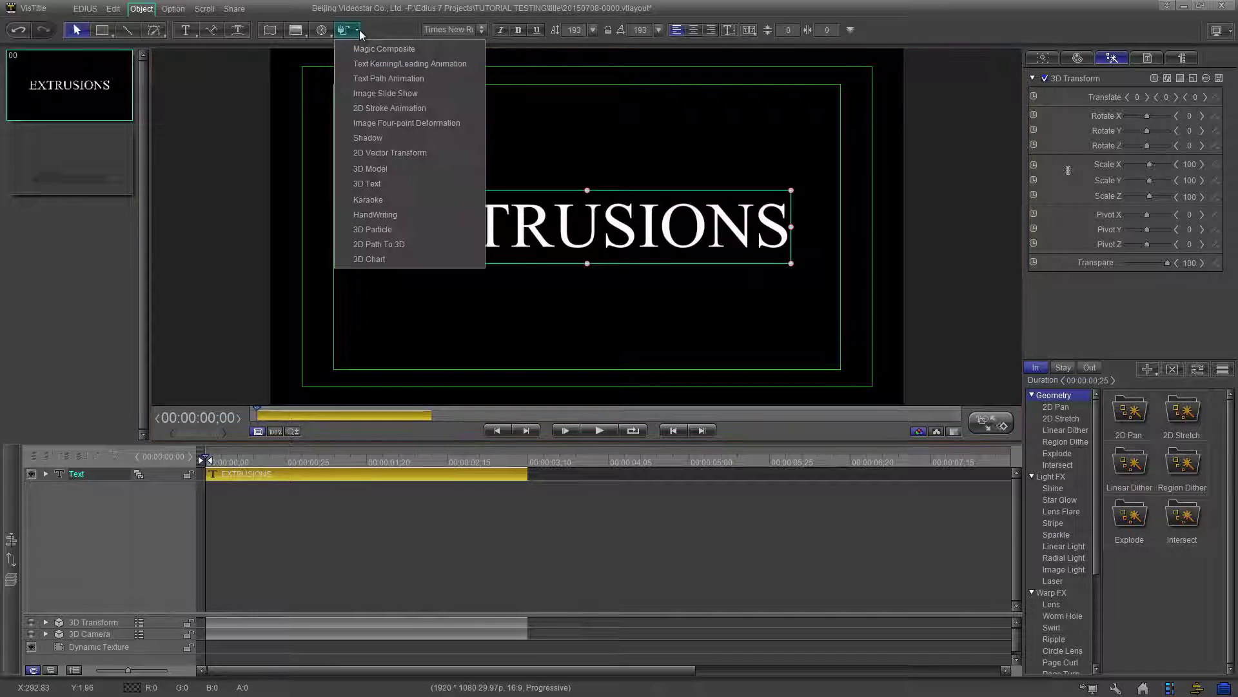
left_click(373, 184)
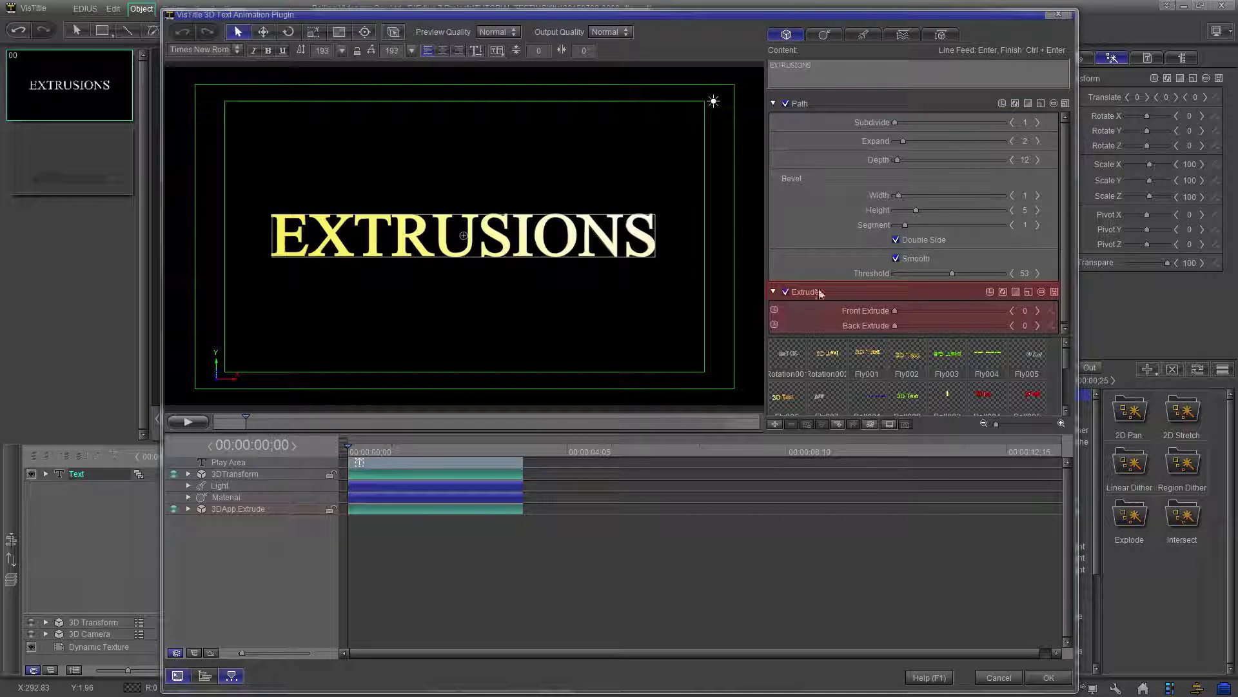
Enable animation for Front and Back Extrude and return to the head keyframe at 0.
left_click(773, 311)
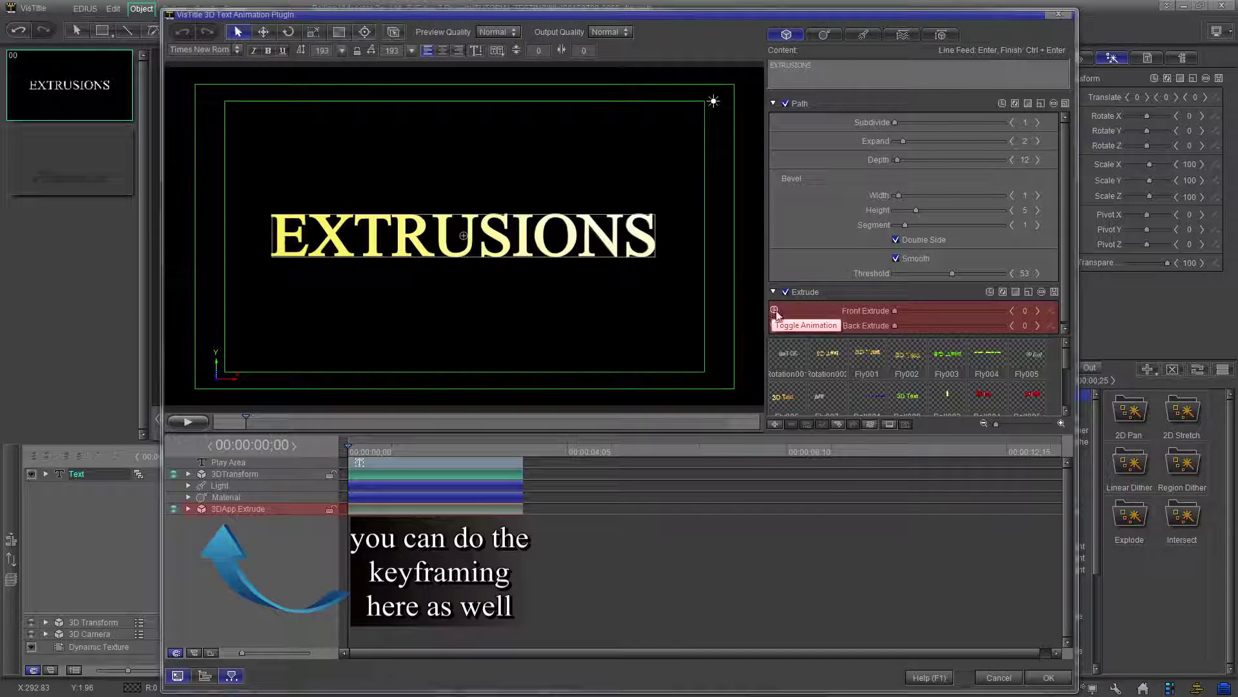
left_click(774, 310)
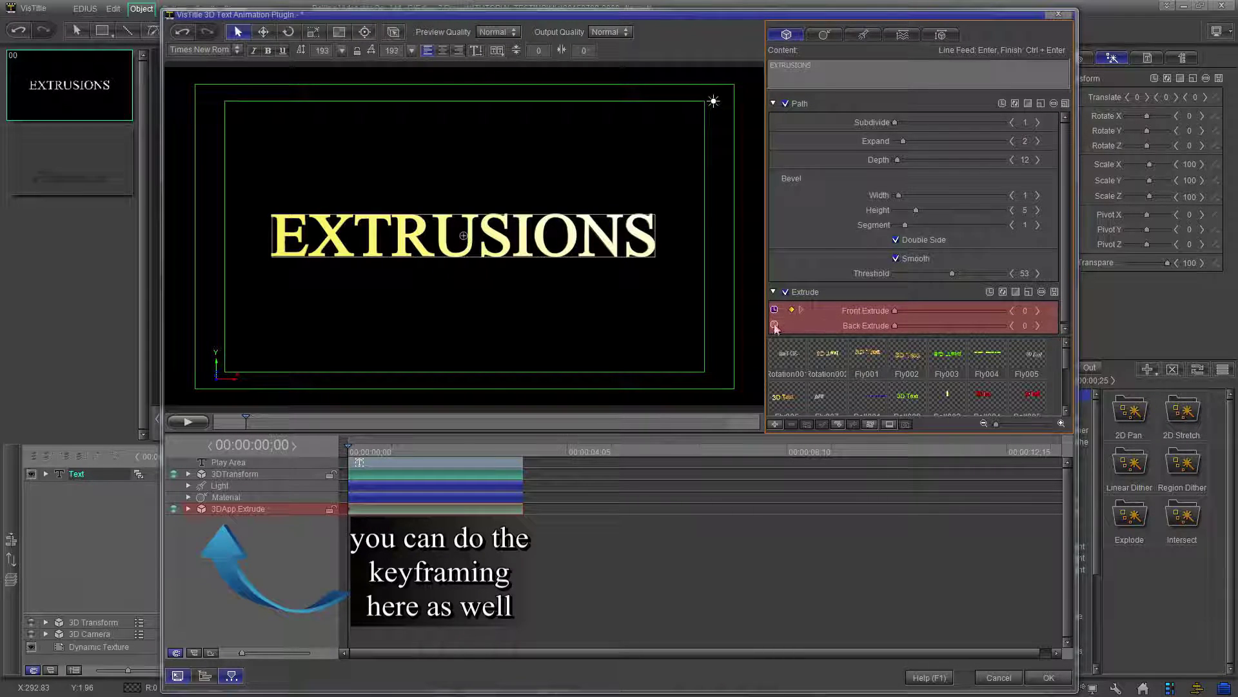
left_click(774, 325)
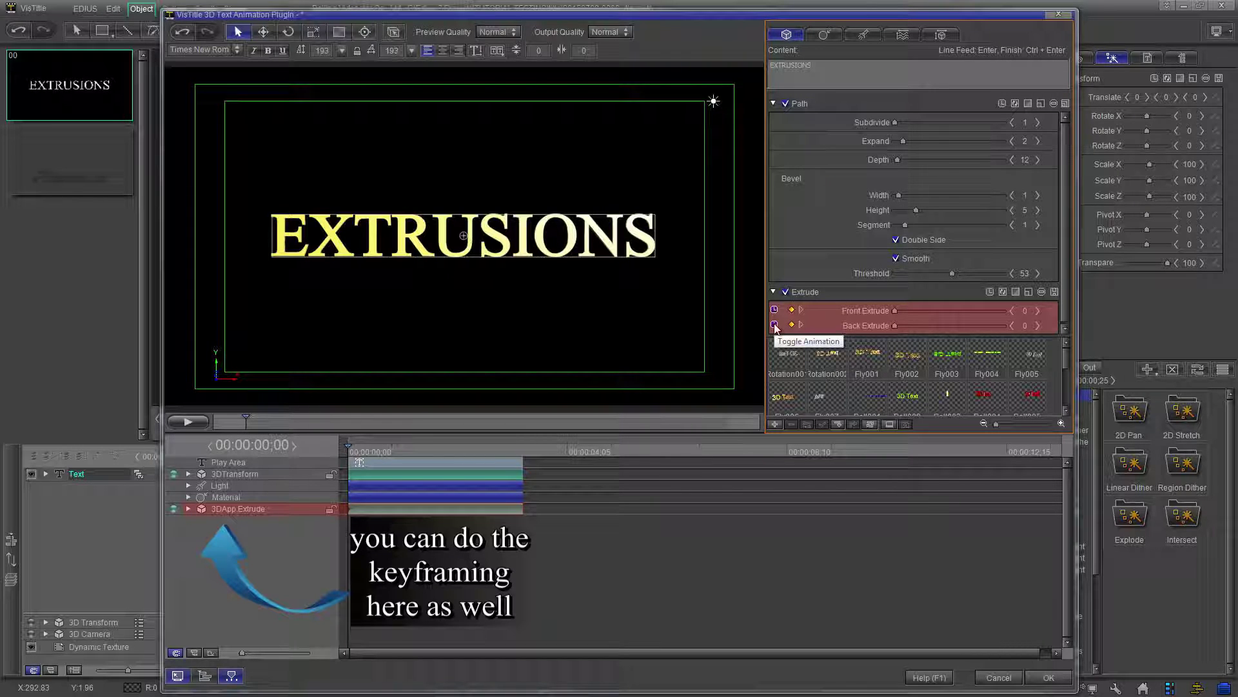
left_click(578, 514)
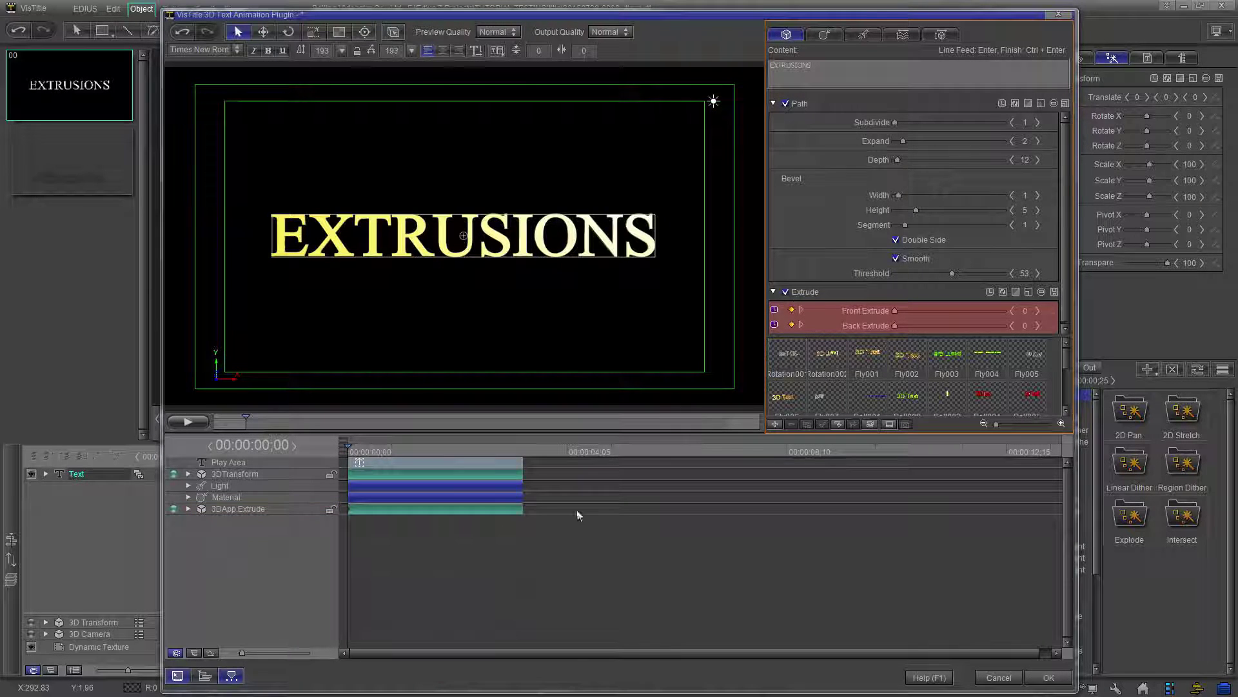
left_click(349, 447)
left_click_drag(350, 447, 466, 442)
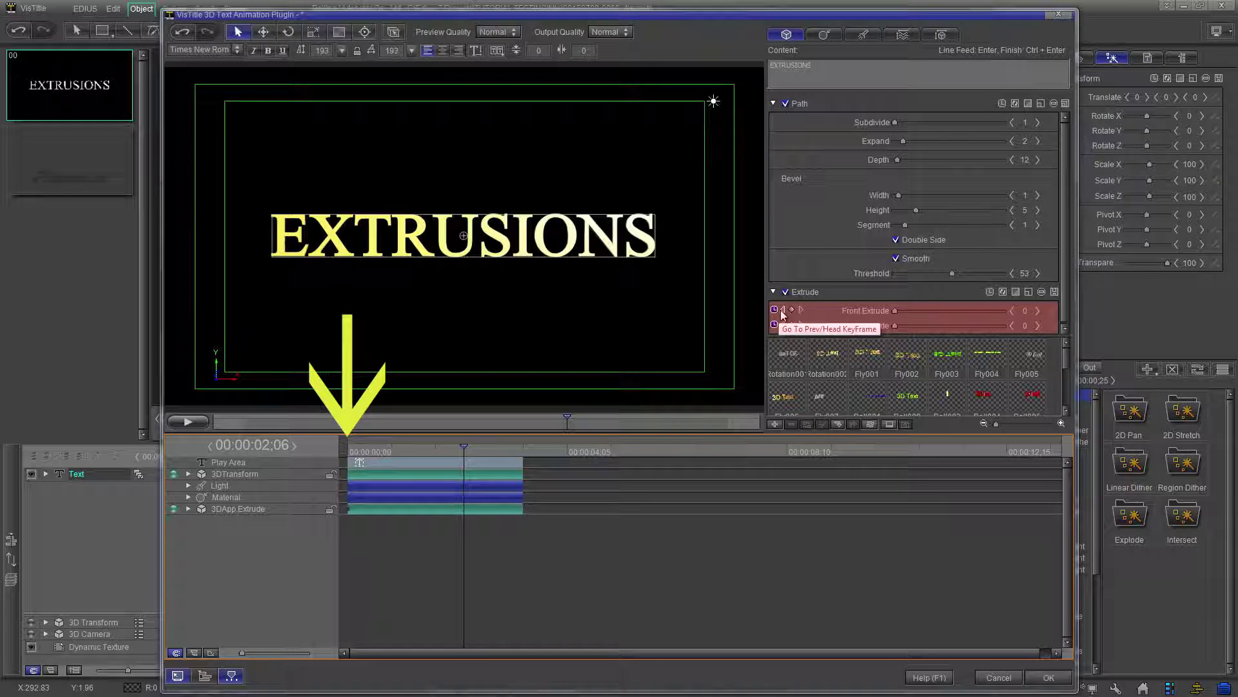
left_click(784, 315)
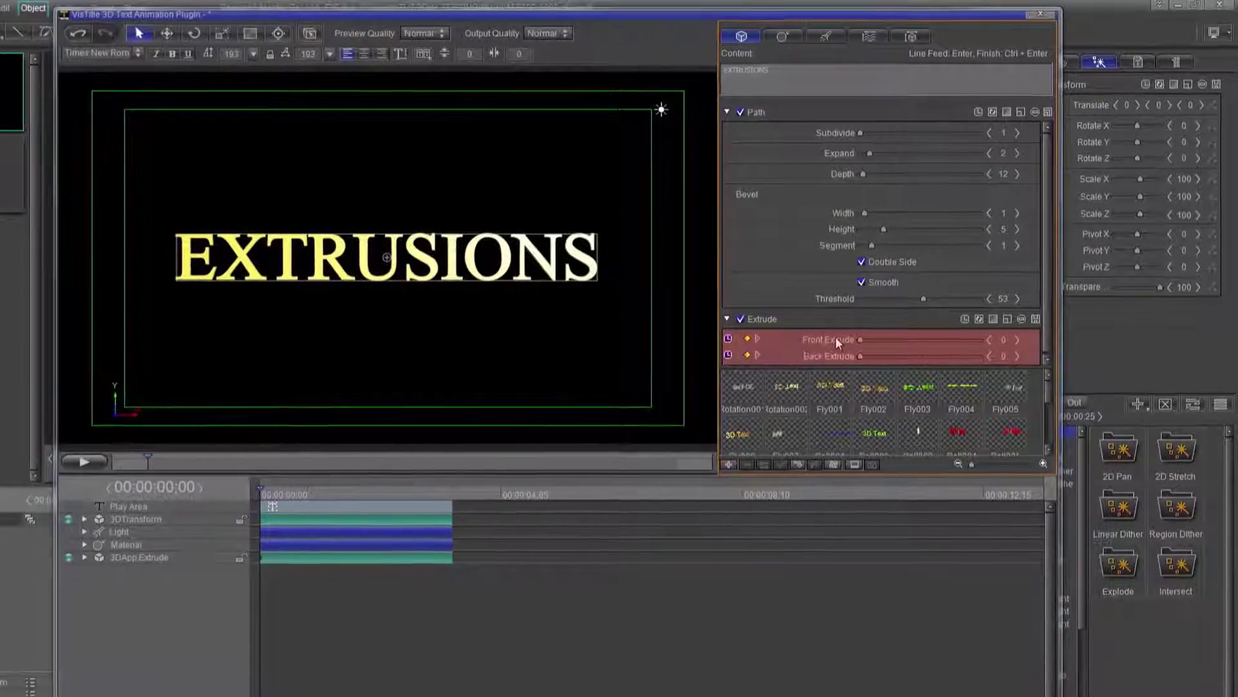
Keyframe Front Extrude to 300 at the clip end (00:00:03;09) and play it back.
left_click(750, 346)
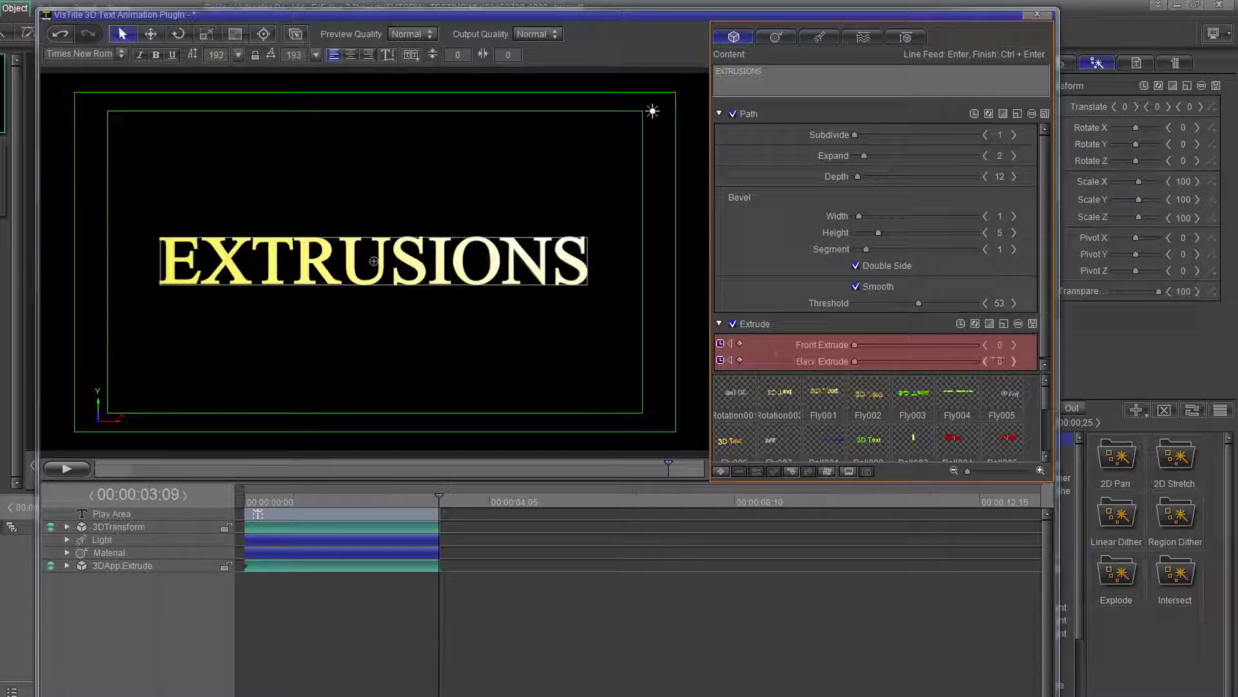
left_click(998, 346)
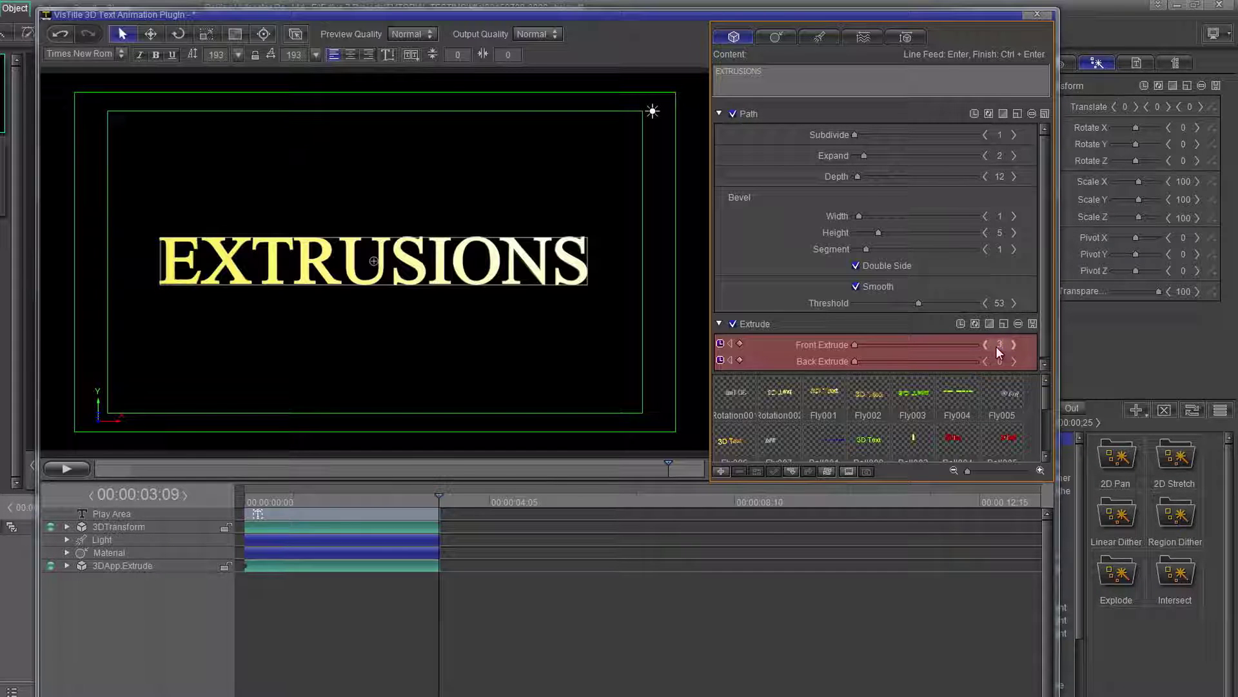
key("Return")
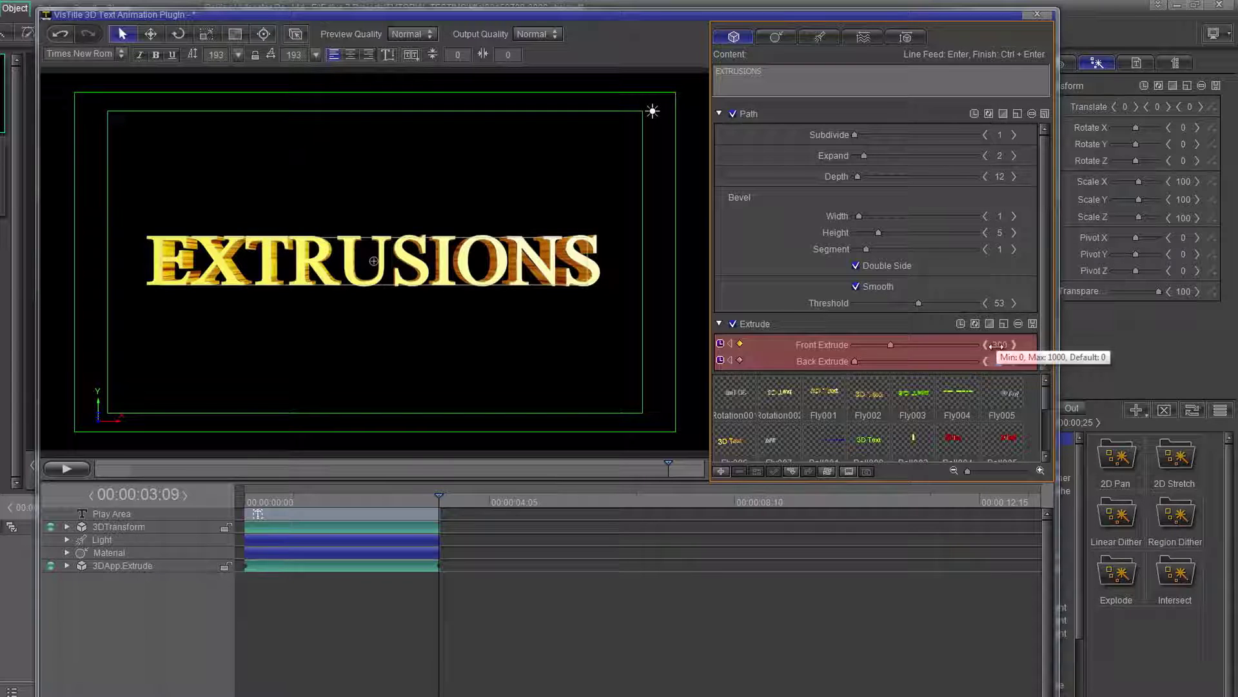
left_click(68, 468)
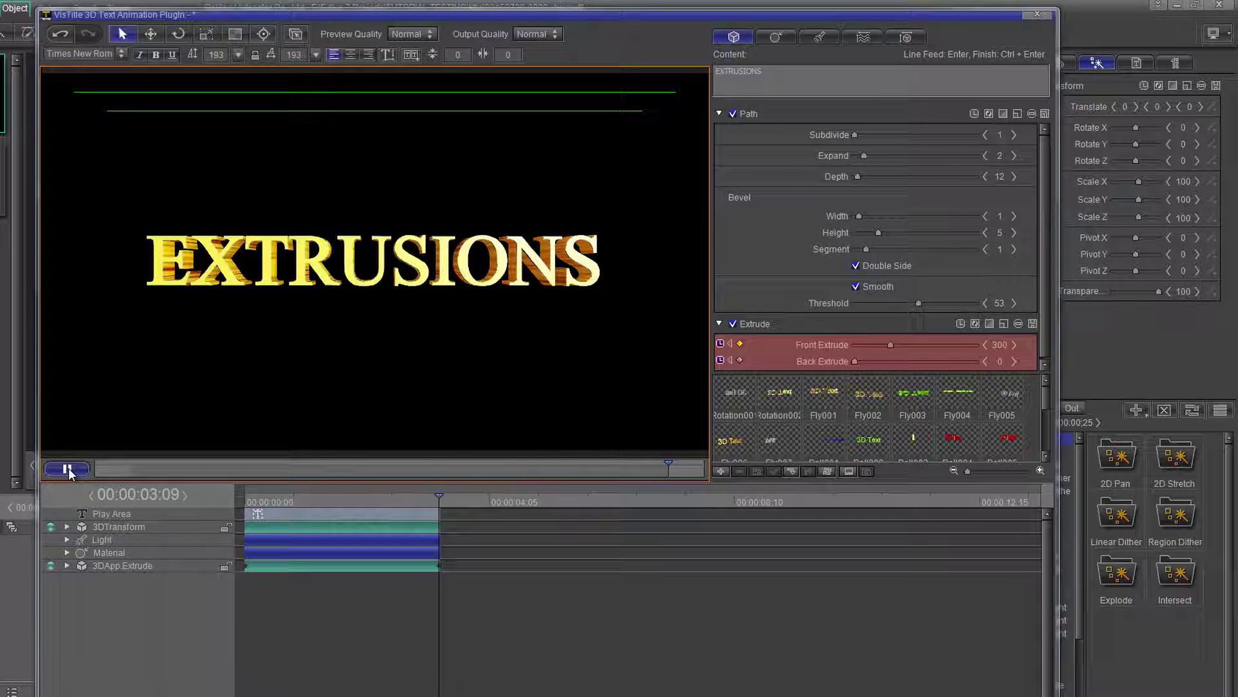
Reset Front Extrude and keyframe Back Extrude from 1000 at the start to 0 at the end.
left_click(721, 343)
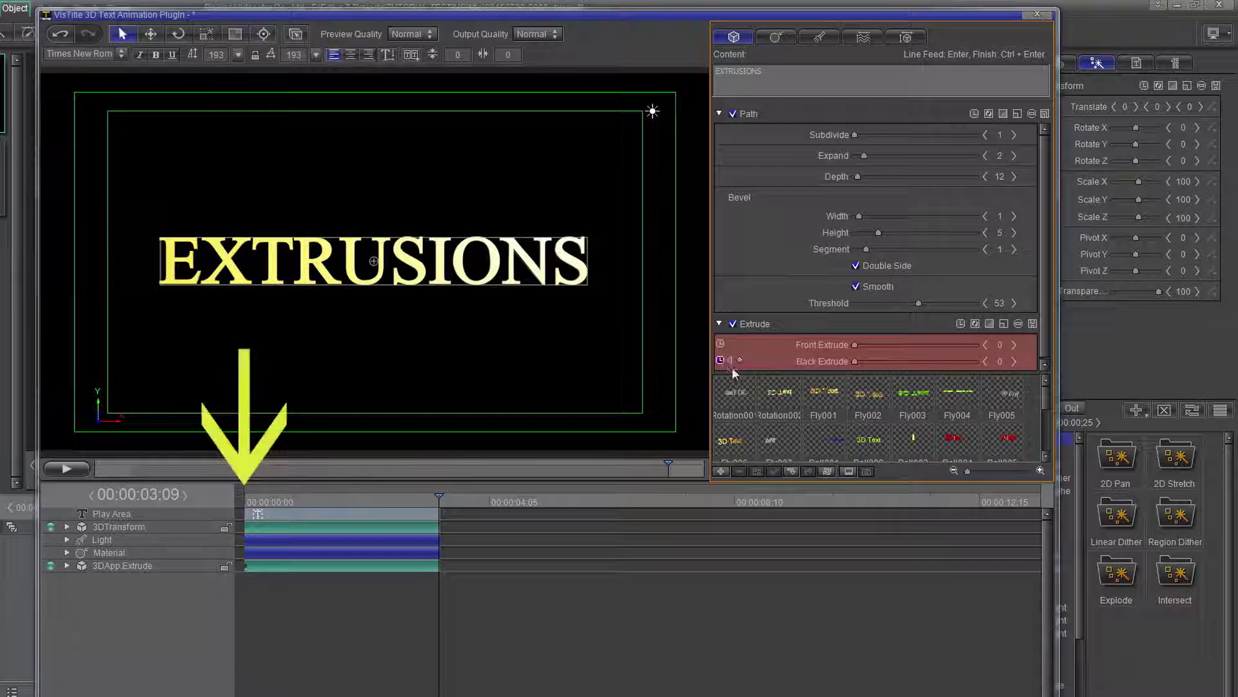
left_click(720, 360)
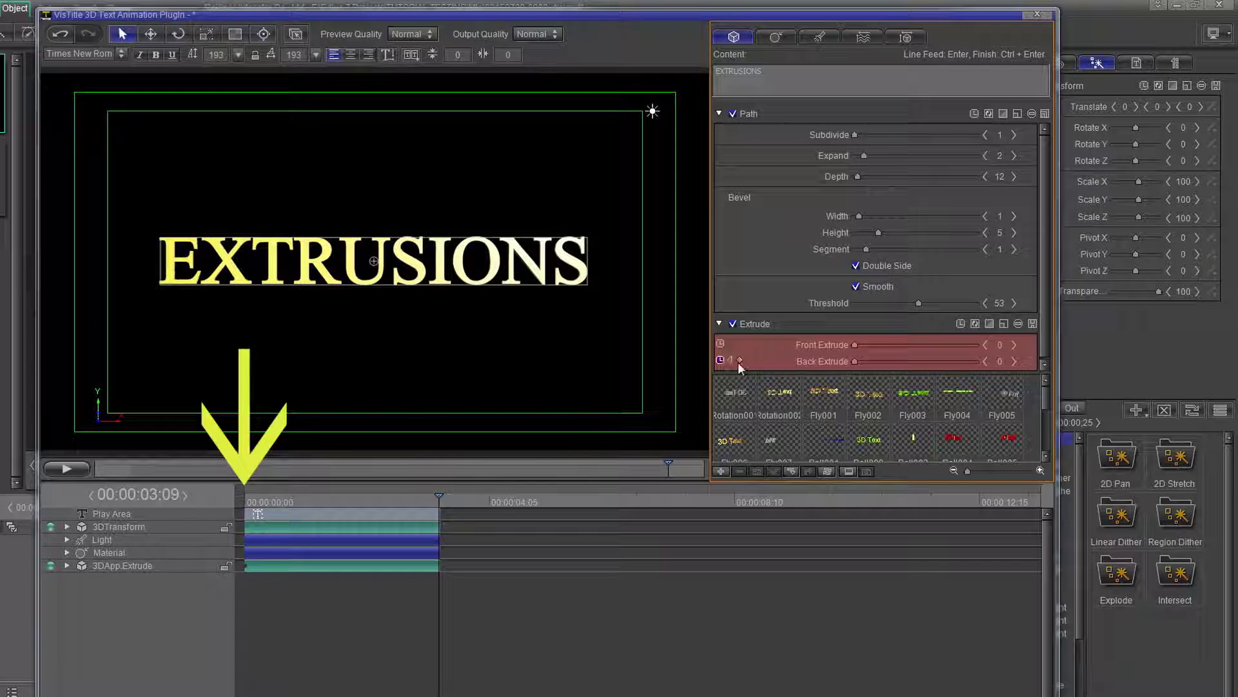
left_click(732, 361)
left_click(733, 361)
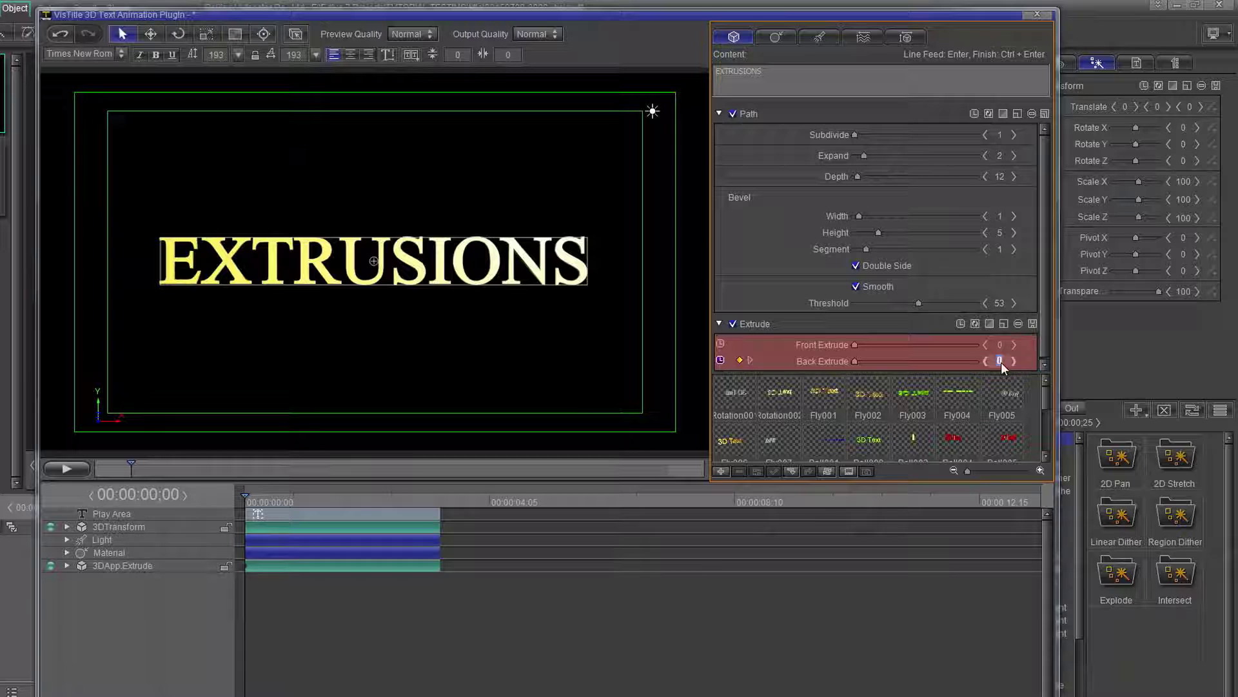
type("1000")
key("Return")
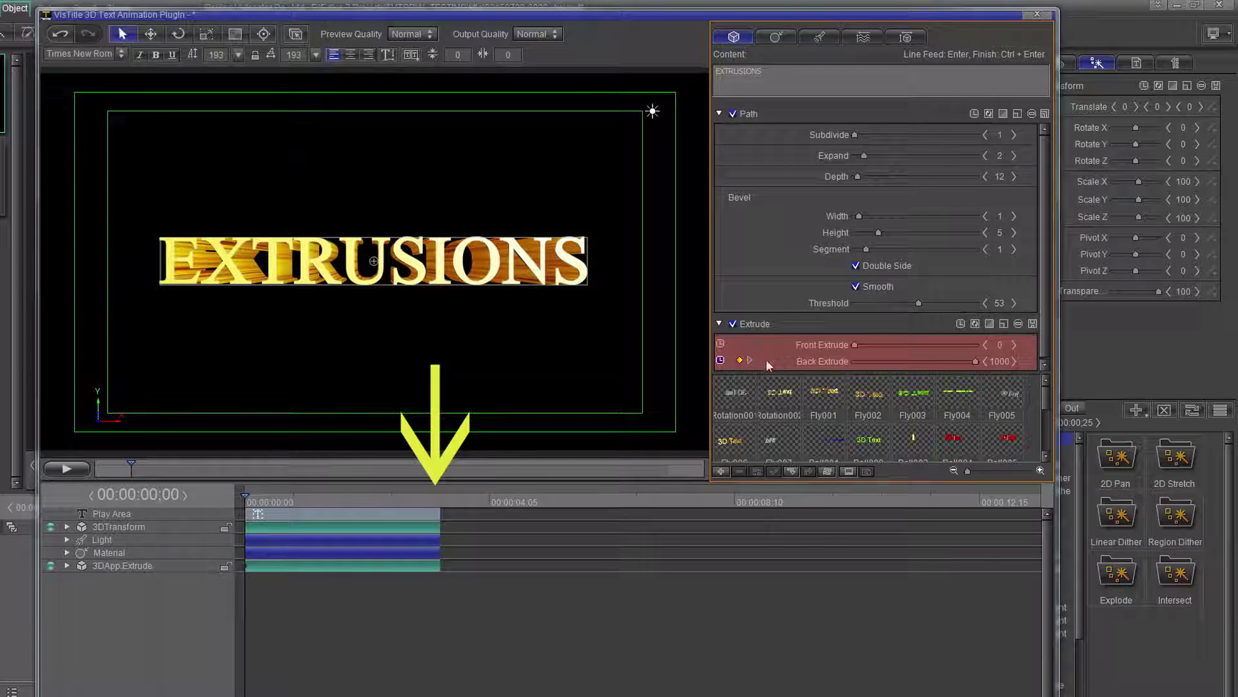
left_click(749, 360)
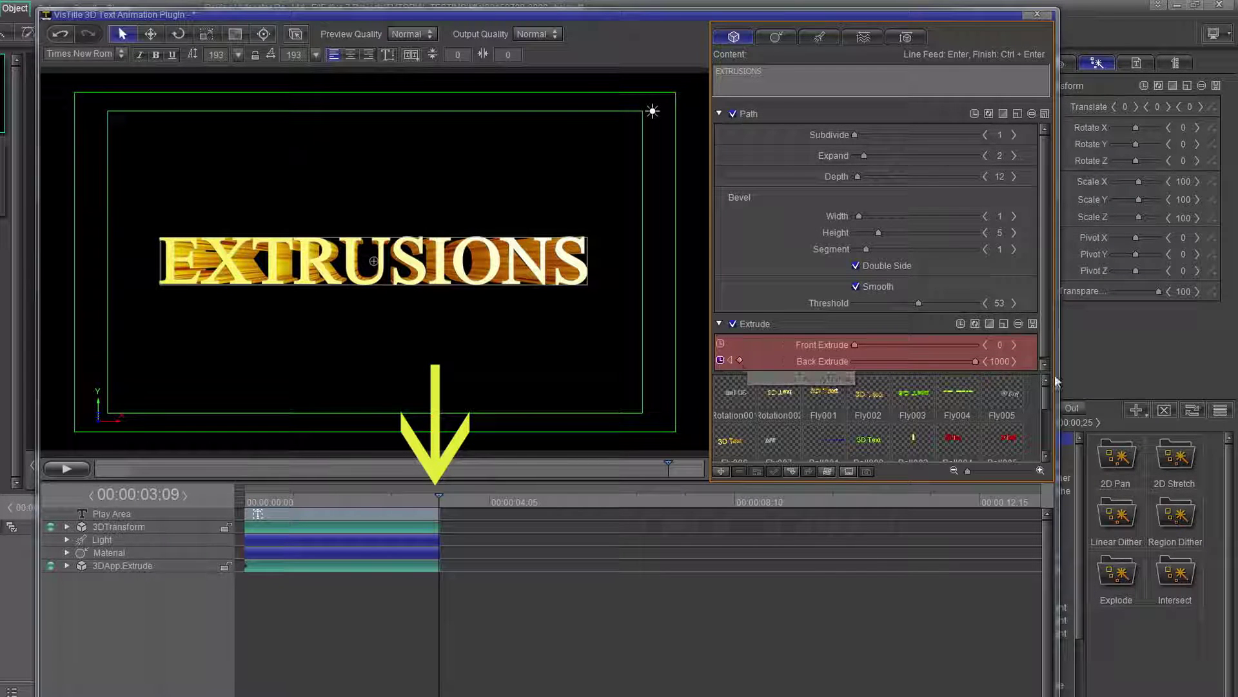
left_click(1000, 360)
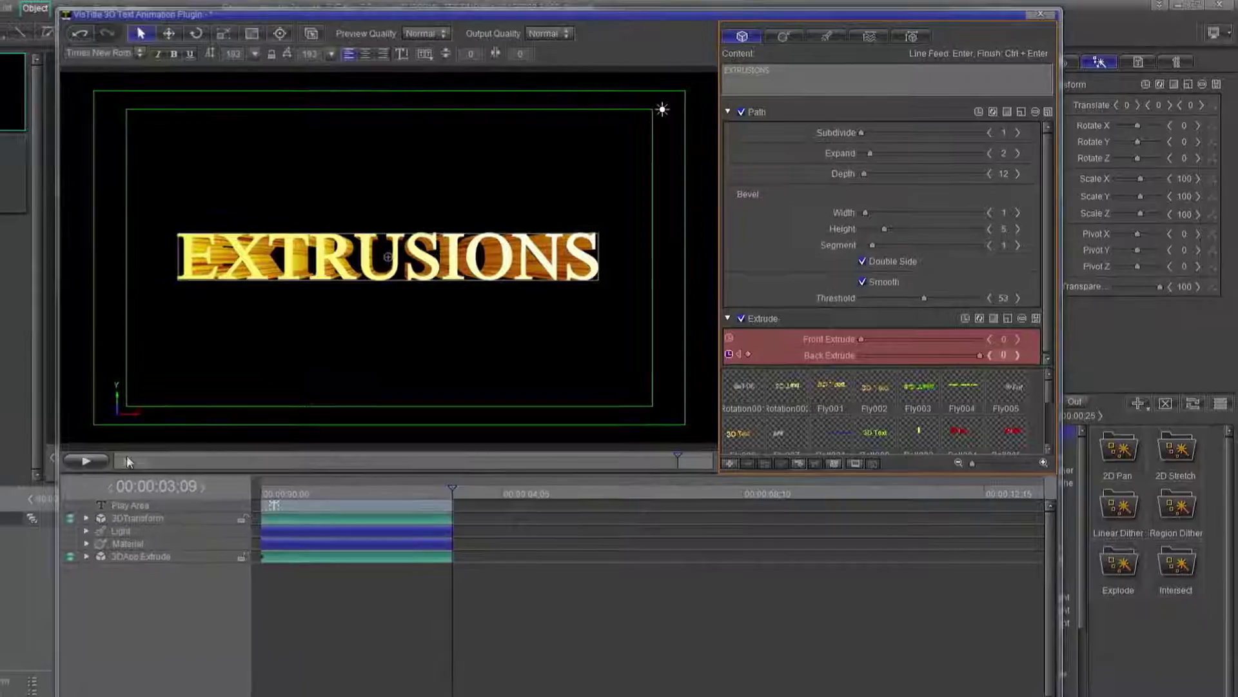
Preview and confirm the 3D text settings, then lengthen the 3D Text clip to about 00:00:05:25.
left_click(111, 455)
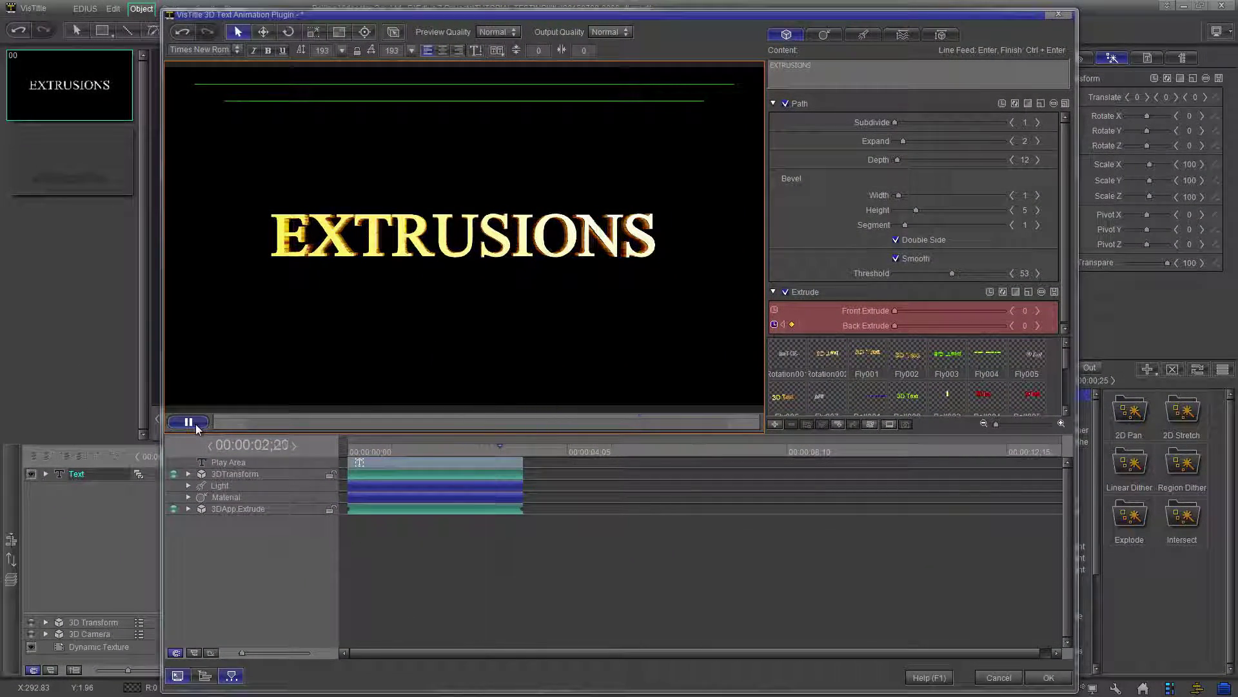
left_click(1048, 678)
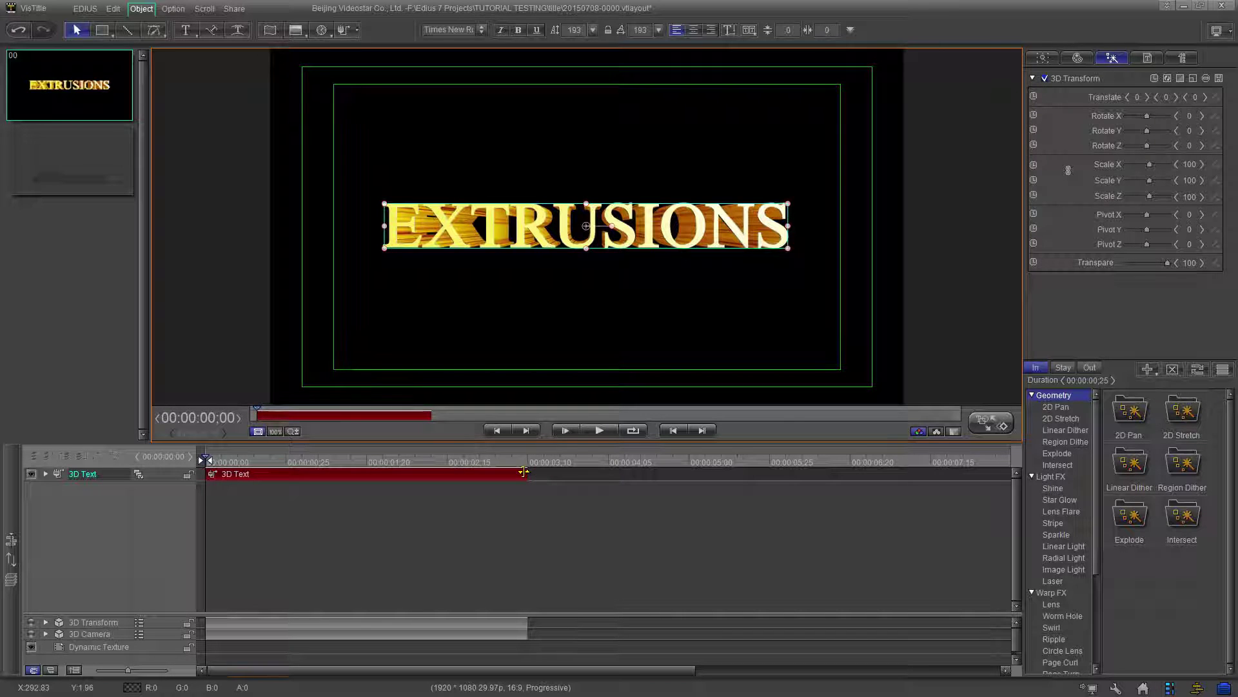
left_click_drag(524, 472, 799, 481)
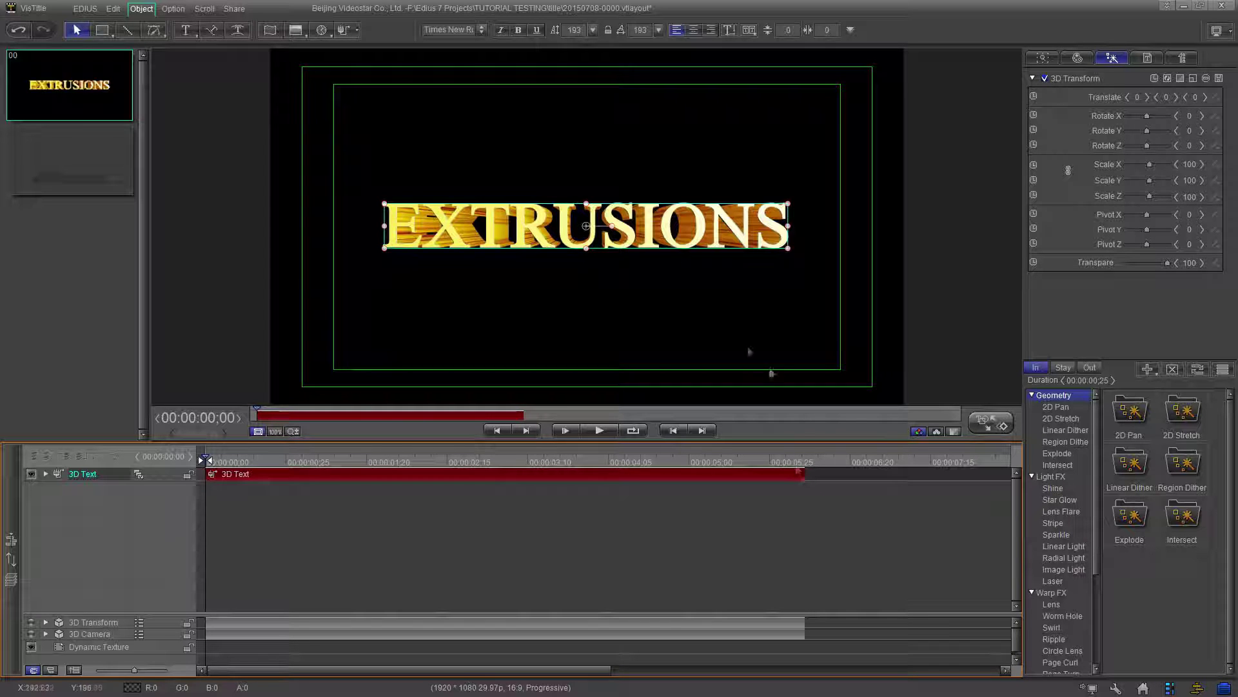
Move the end Back Extrude keyframe to about 00:00:06;02 and confirm the plugin.
double_click(710, 236)
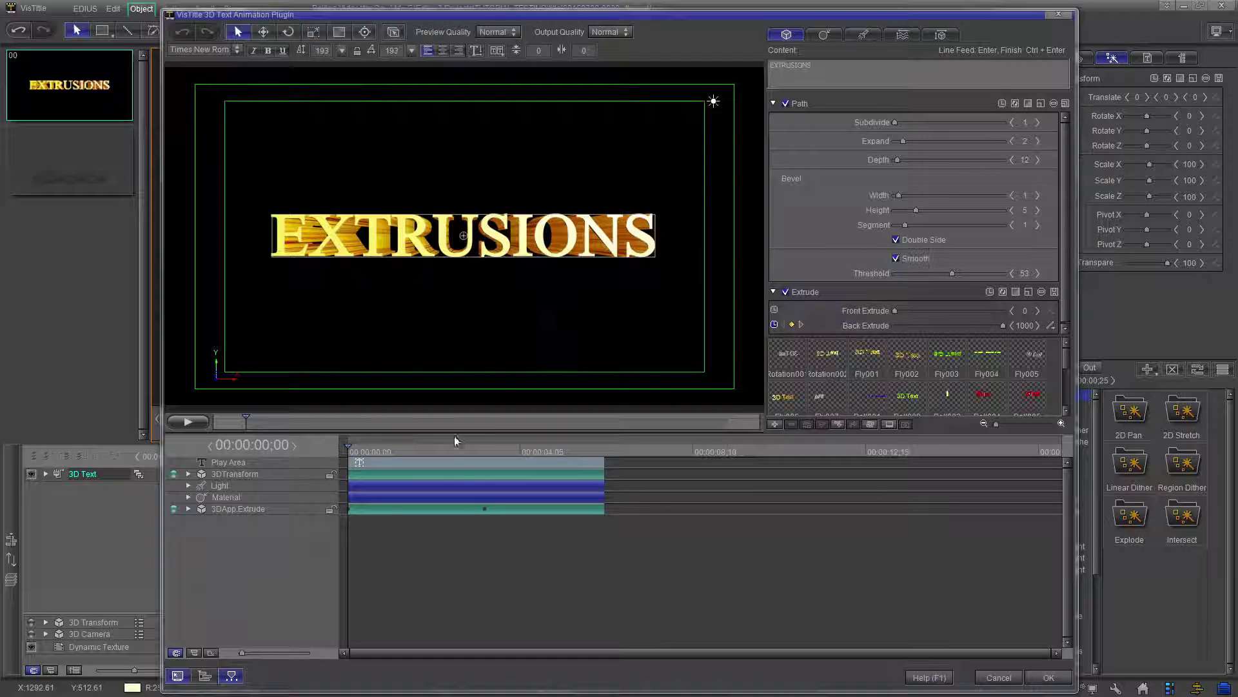
left_click(188, 508)
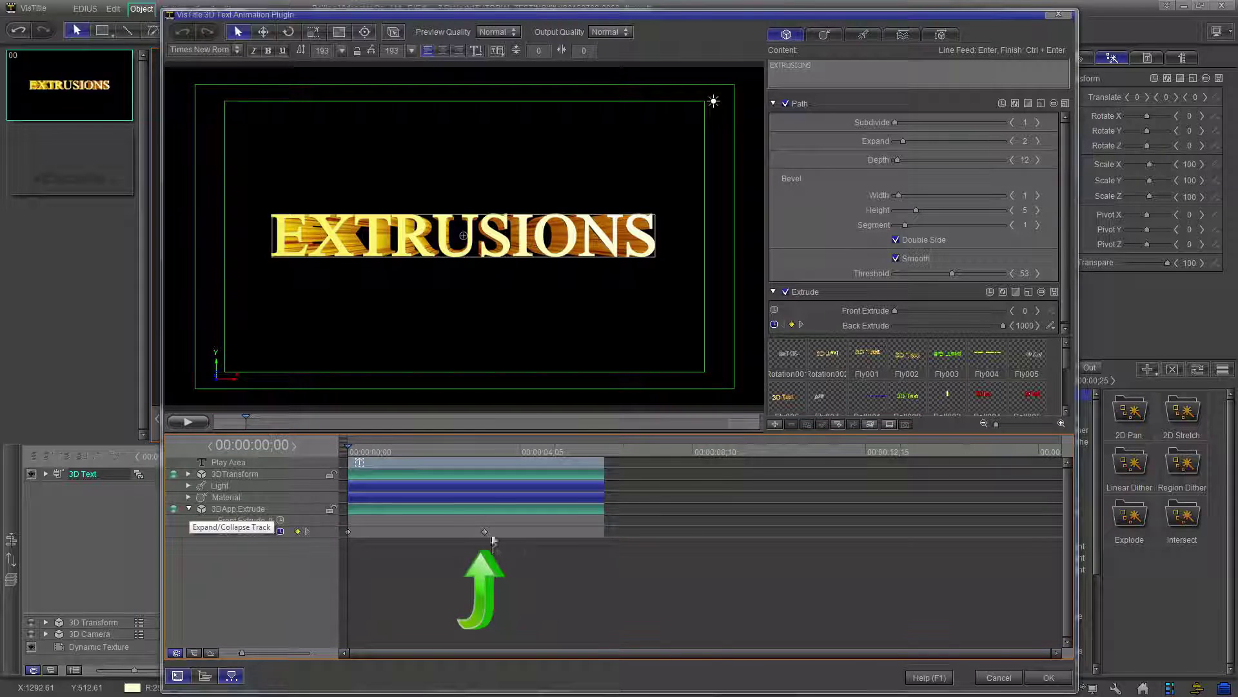
left_click_drag(485, 533, 601, 538)
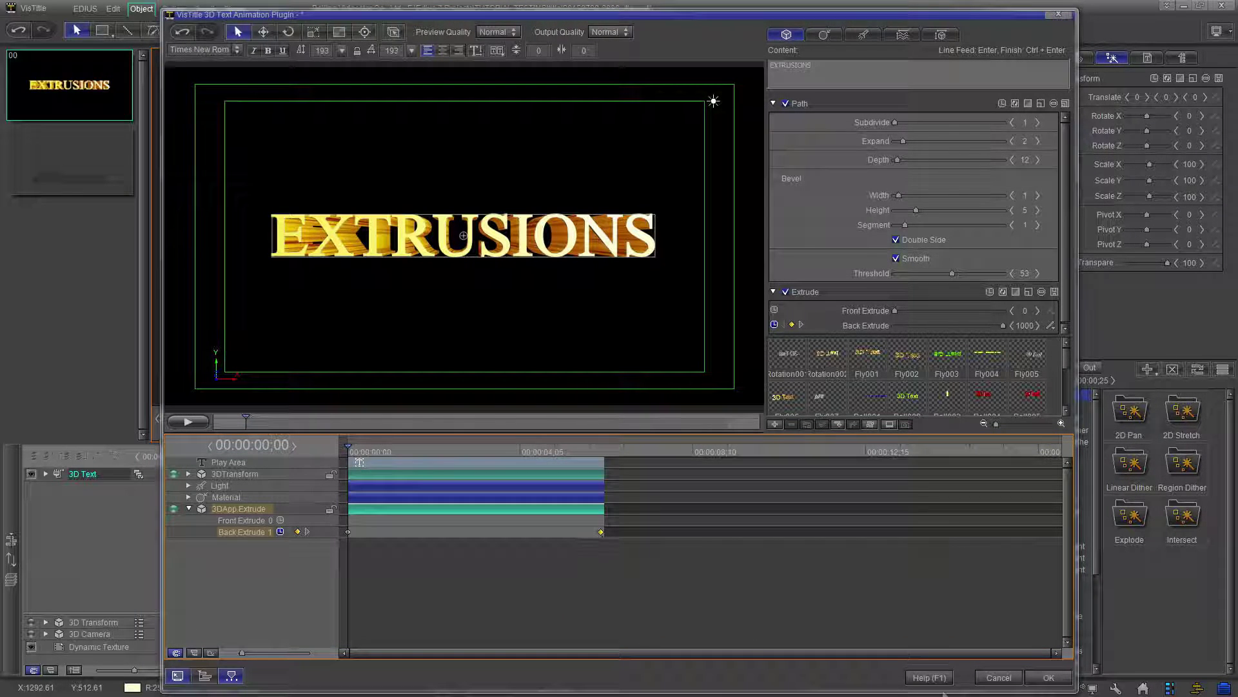
left_click(1049, 678)
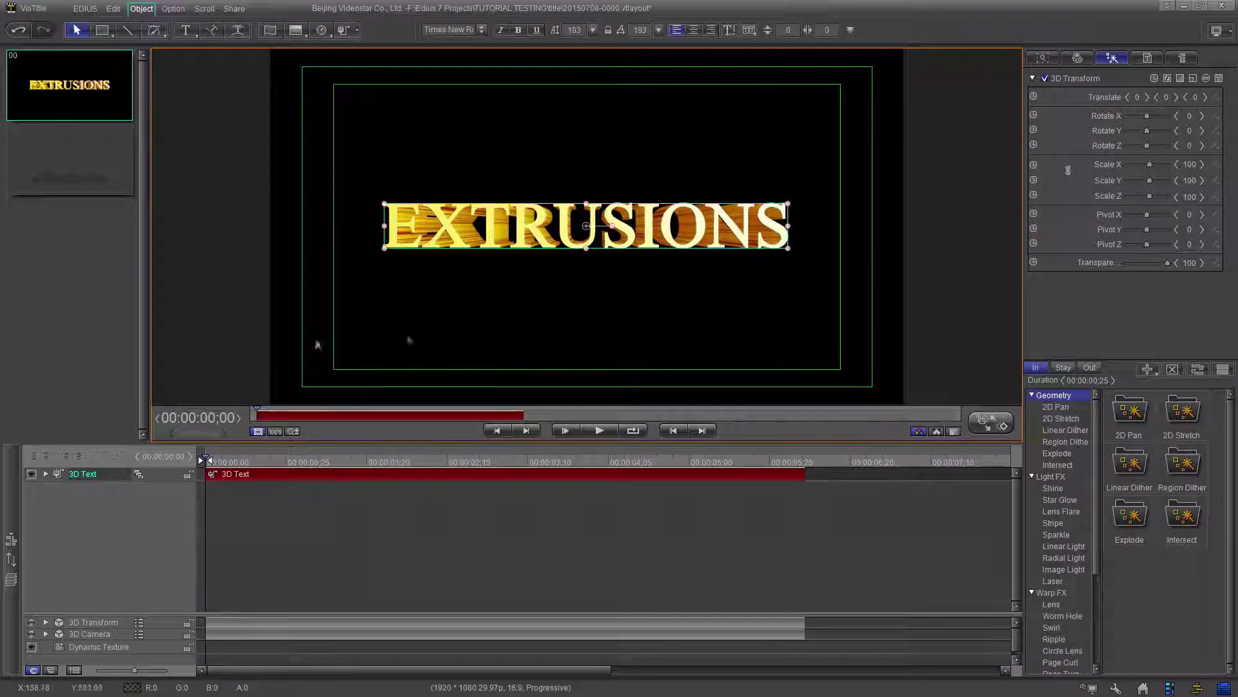
Replay and rewind the title, raise Scale Z to 800, and turn it on its vertical axis.
left_click(594, 430)
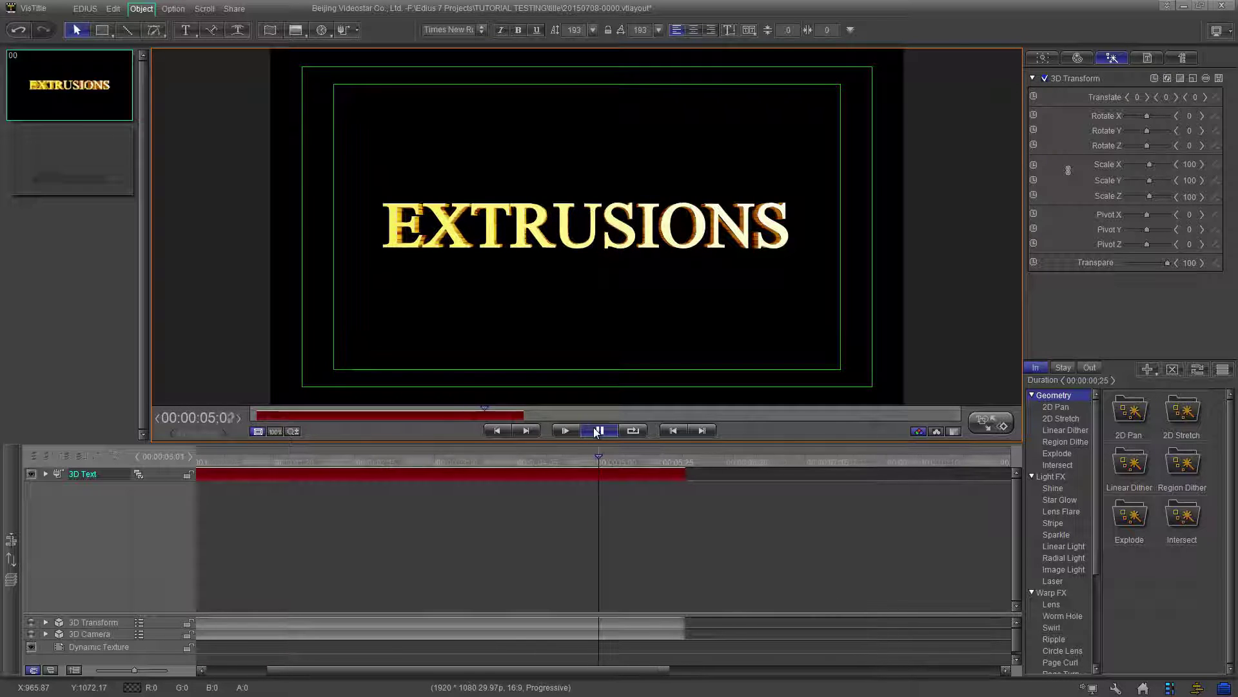
left_click(594, 428)
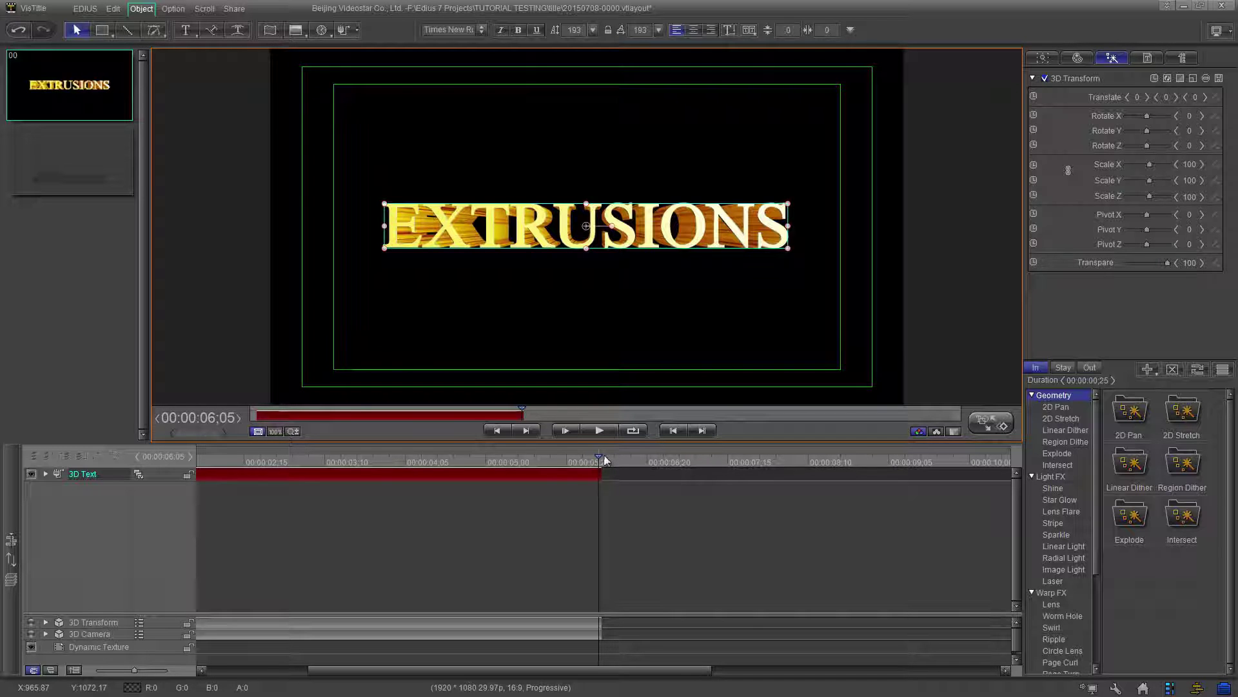
left_click_drag(599, 460, 152, 437)
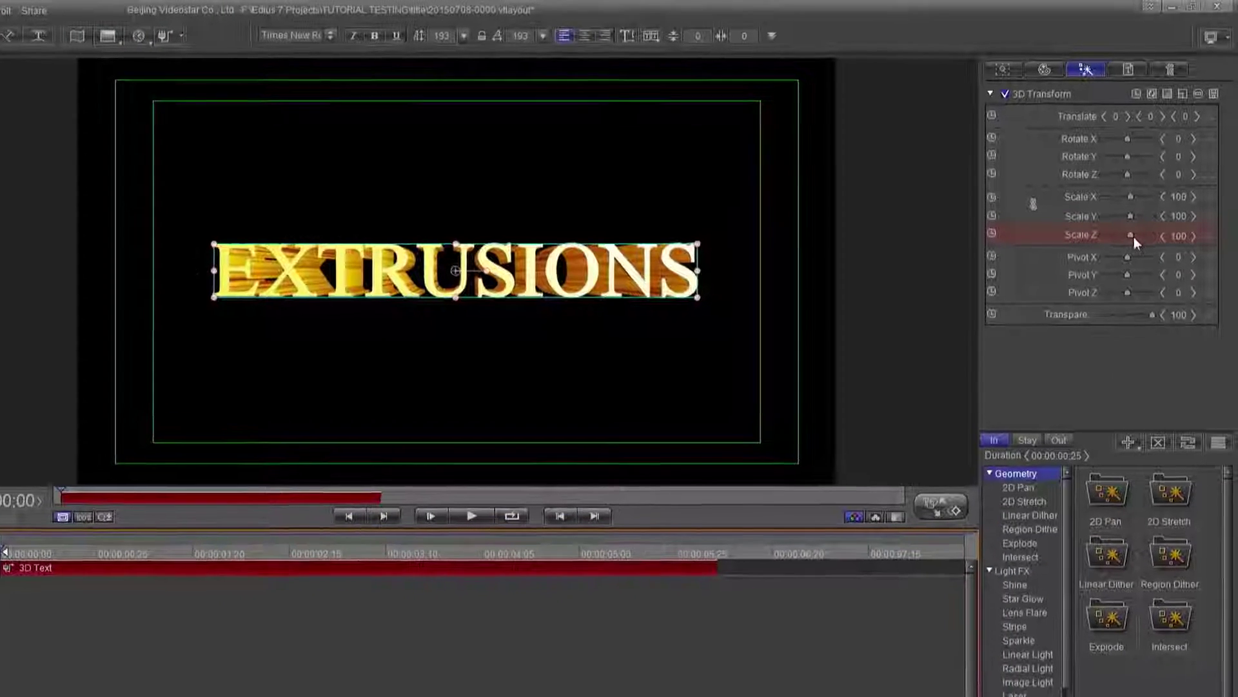
left_click_drag(1182, 240, 1219, 240)
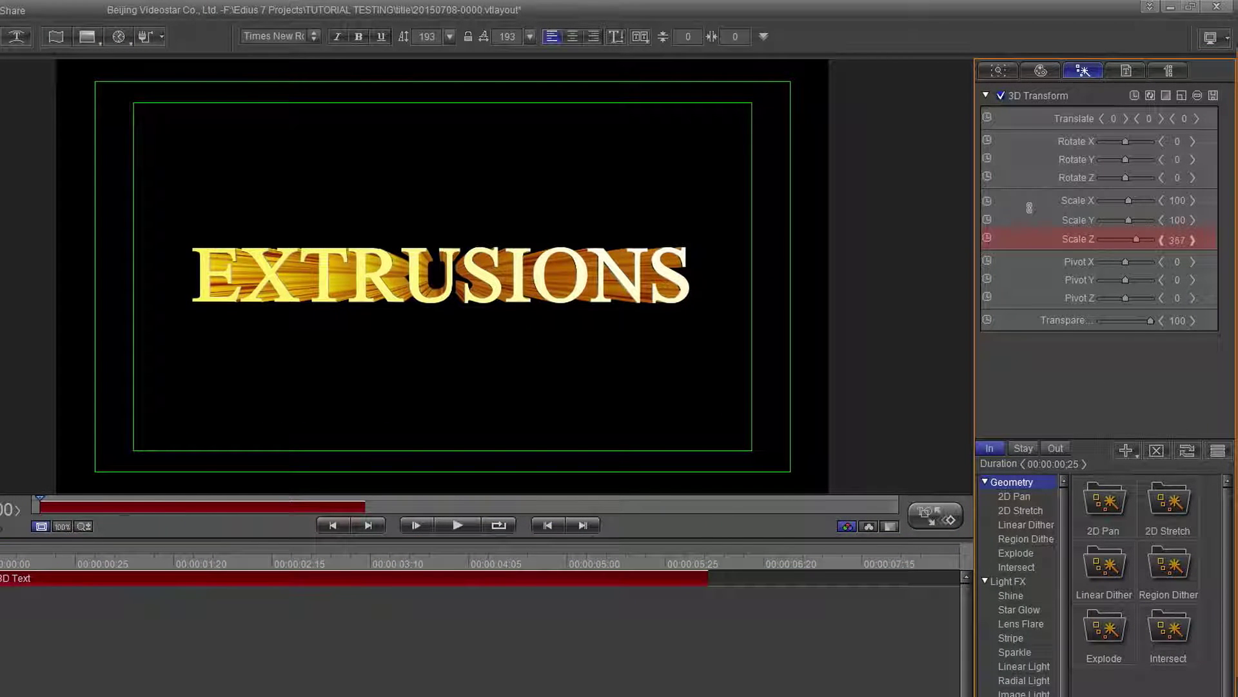
mouse_move(1219, 240)
left_mouse_down()
mouse_move(1090, 265)
mouse_move(836, 272)
mouse_move(1035, 275)
left_mouse_up()
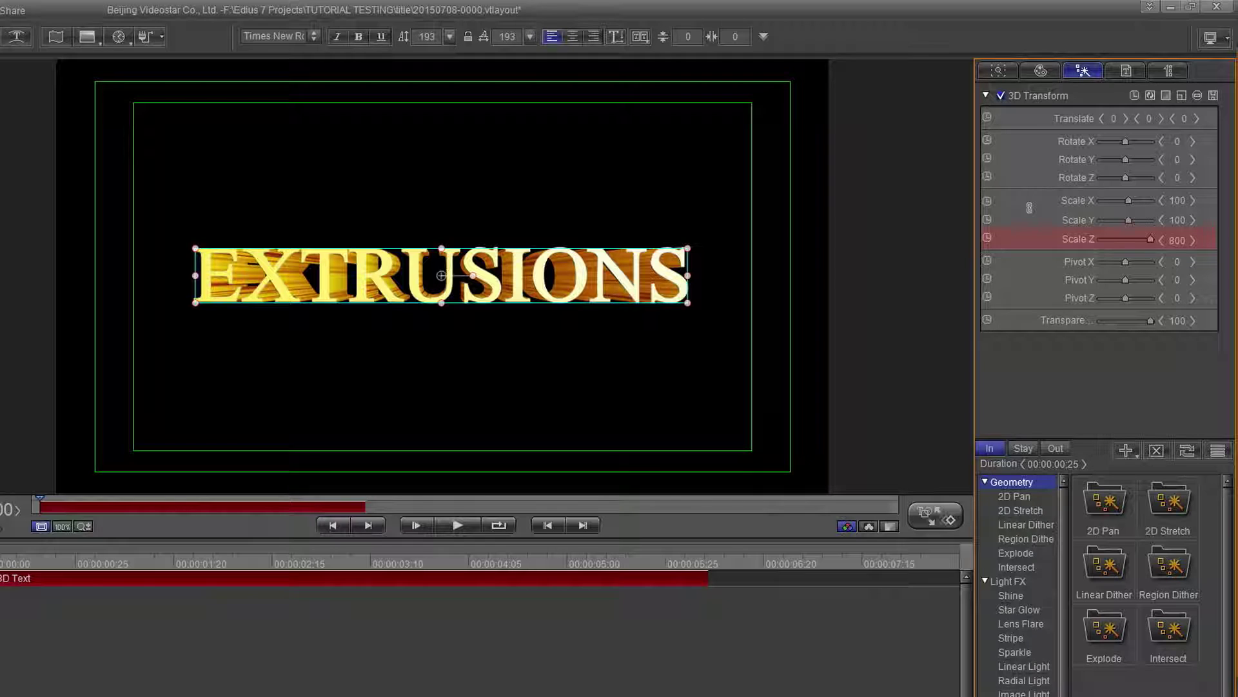
left_click_drag(1178, 160, 1209, 163)
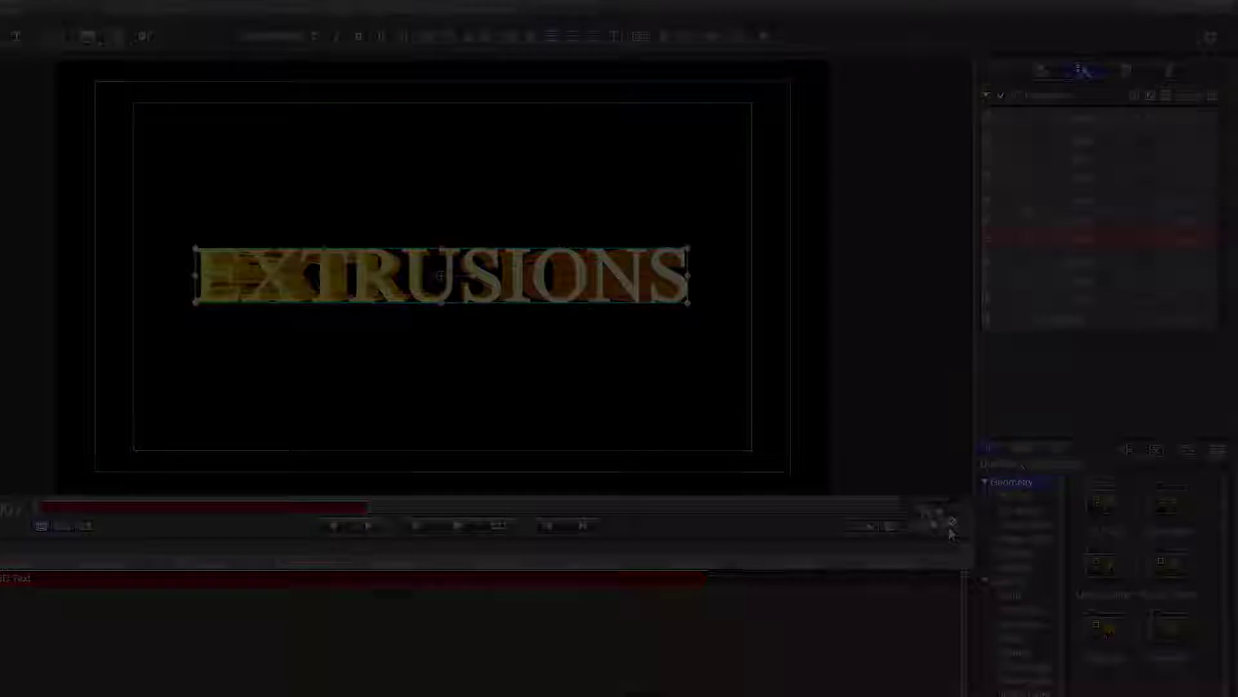